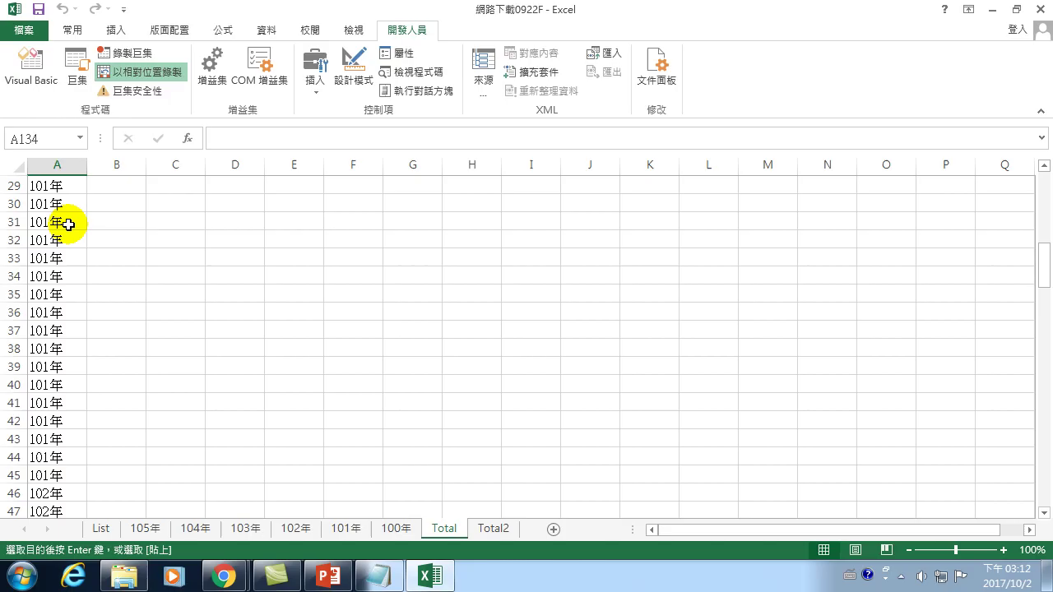
# Move past the PowerPoint title slide to the Excel workbook's Total sheet
pyautogui.scroll(5, 66, 223)
pyautogui.scroll(5, 66, 223)
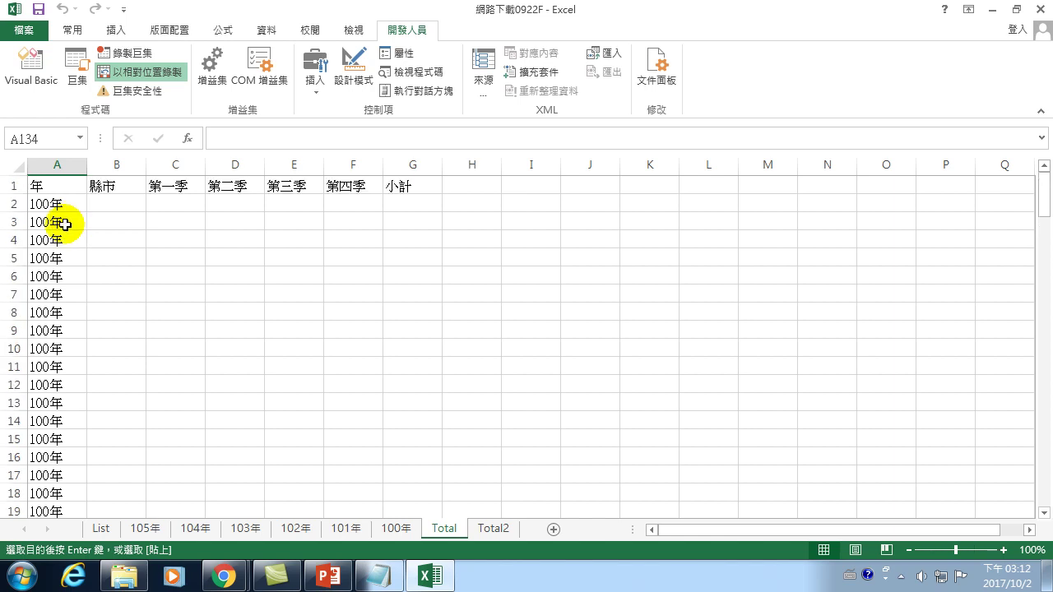
# Select B2 on Total, then go to the List sheet and select C12, the first county name
pyautogui.click(105, 200)
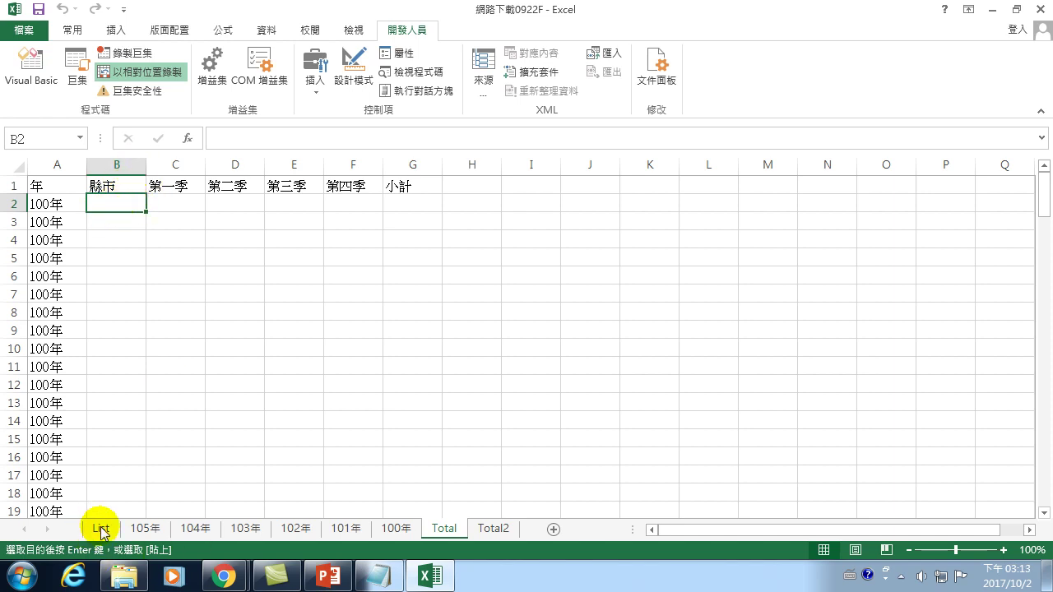
pyautogui.click(99, 528)
pyautogui.press('Escape')
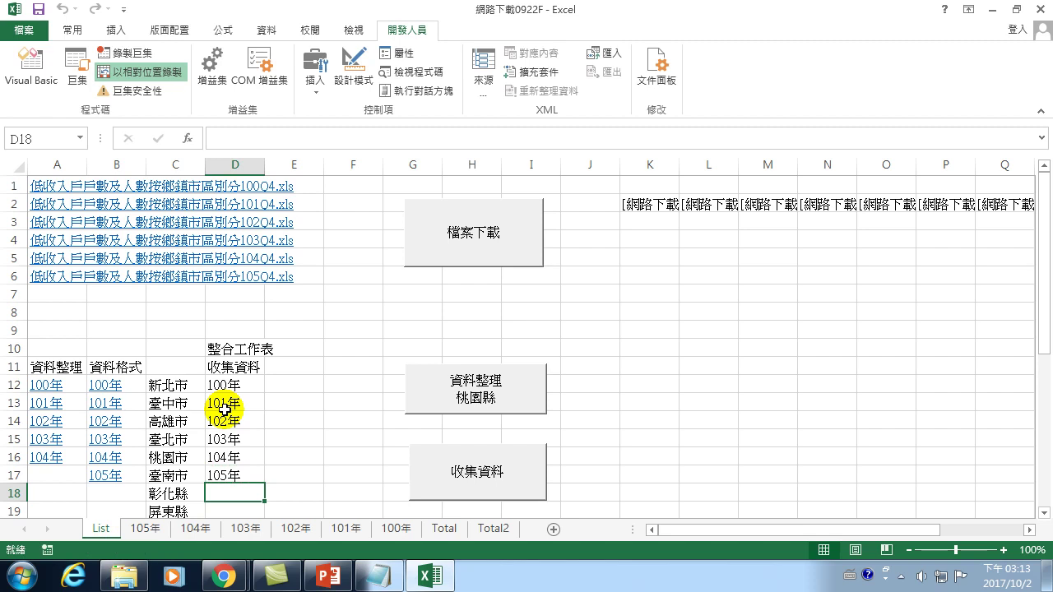
pyautogui.moveTo(180, 386); pyautogui.dragTo(182, 502)
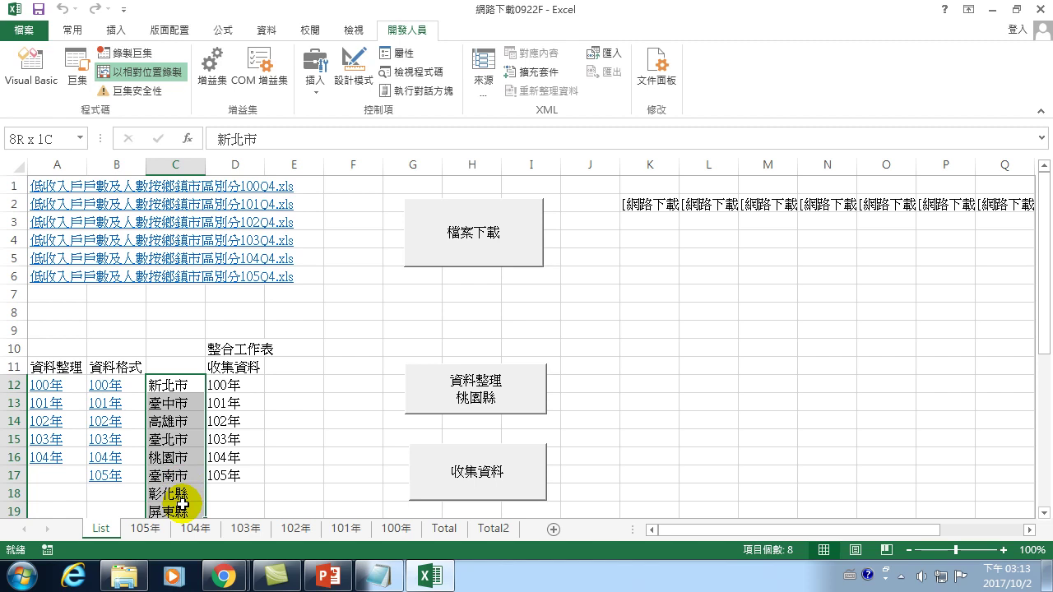
pyautogui.moveTo(183, 502); pyautogui.dragTo(182, 503)
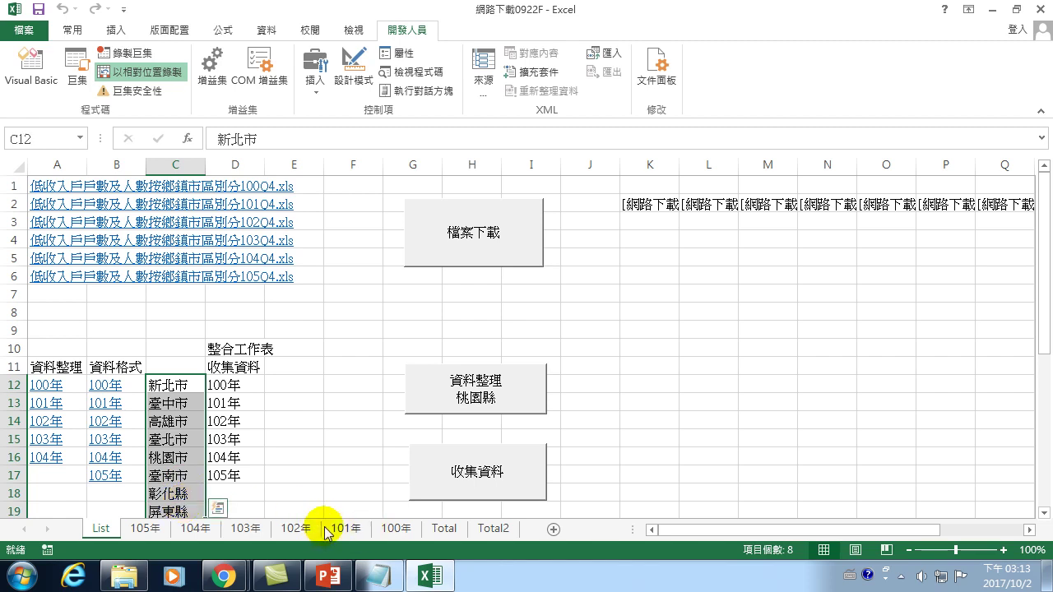
pyautogui.click(168, 385)
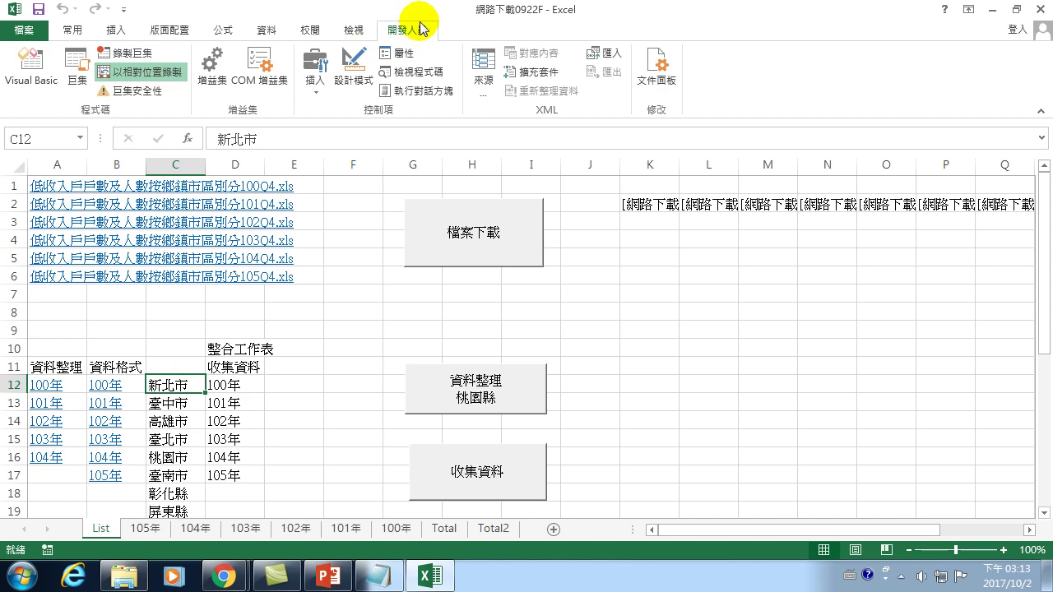
# Start recording a new macro named 縣市複製, entered with the Chinese input method
pyautogui.click(135, 55)
pyautogui.click(469, 198)
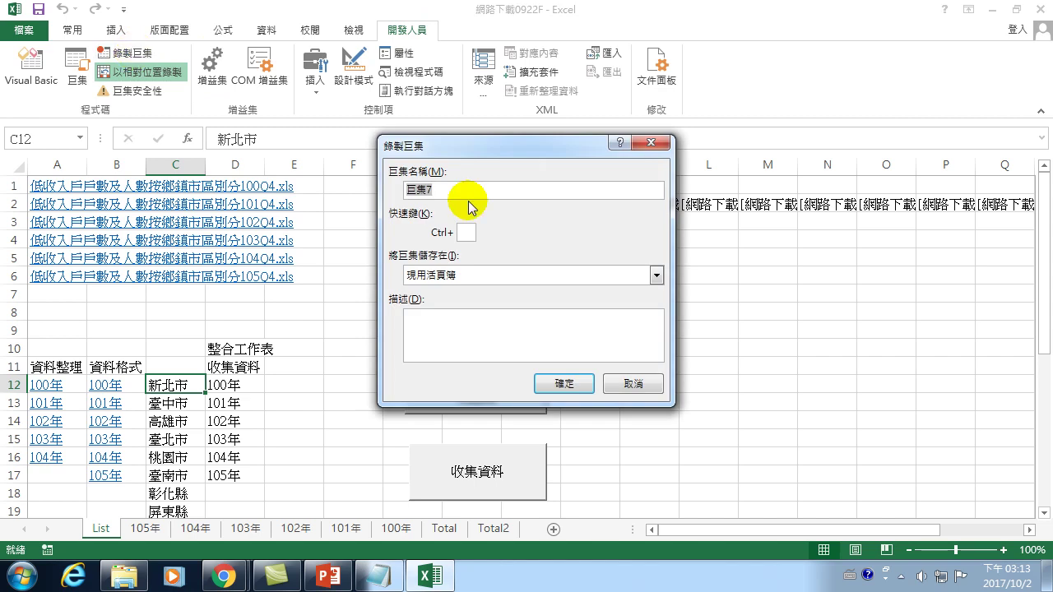
pyautogui.write('b')
pyautogui.press('BackSpace')
pyautogui.press('BackSpace')
pyautogui.hotkey('ctrl', 'space')
pyautogui.write('bfhvf')
pyautogui.press('space')
pyautogui.write('ylb')
pyautogui.press('space')
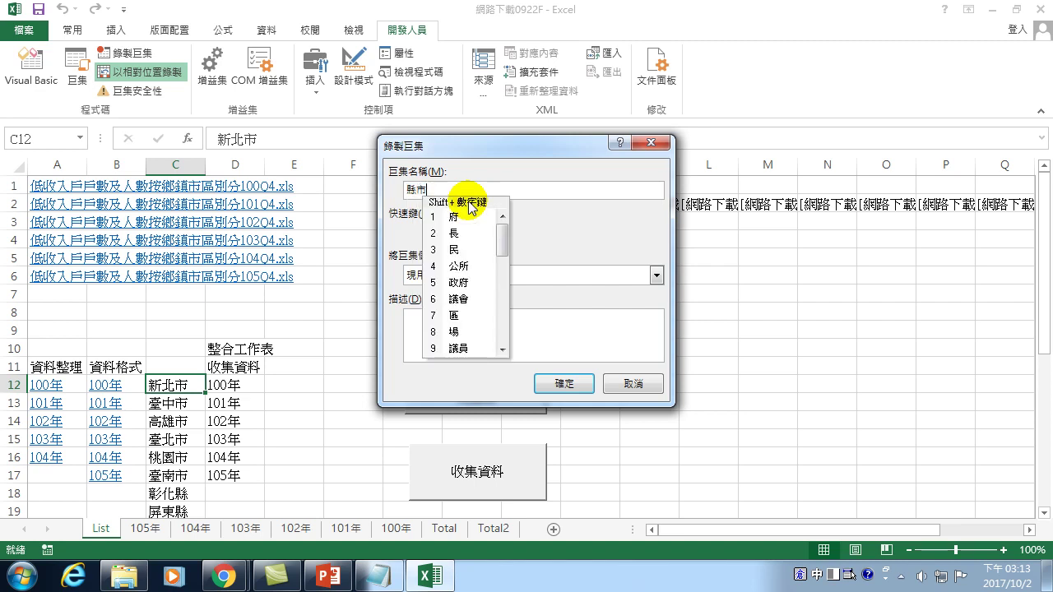
pyautogui.write('複製')
pyautogui.press('Escape')
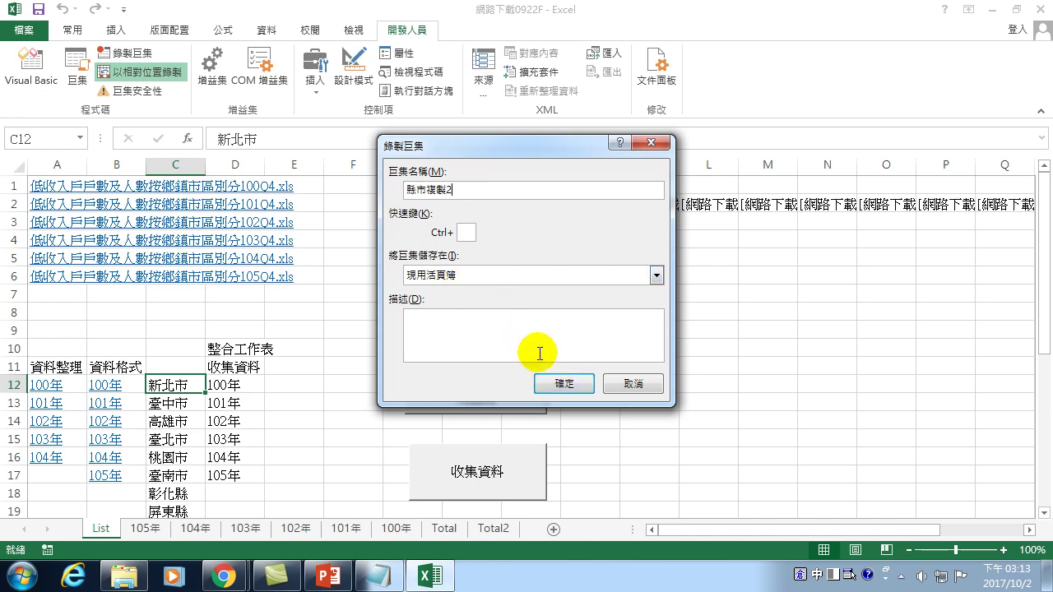
pyautogui.click(556, 384)
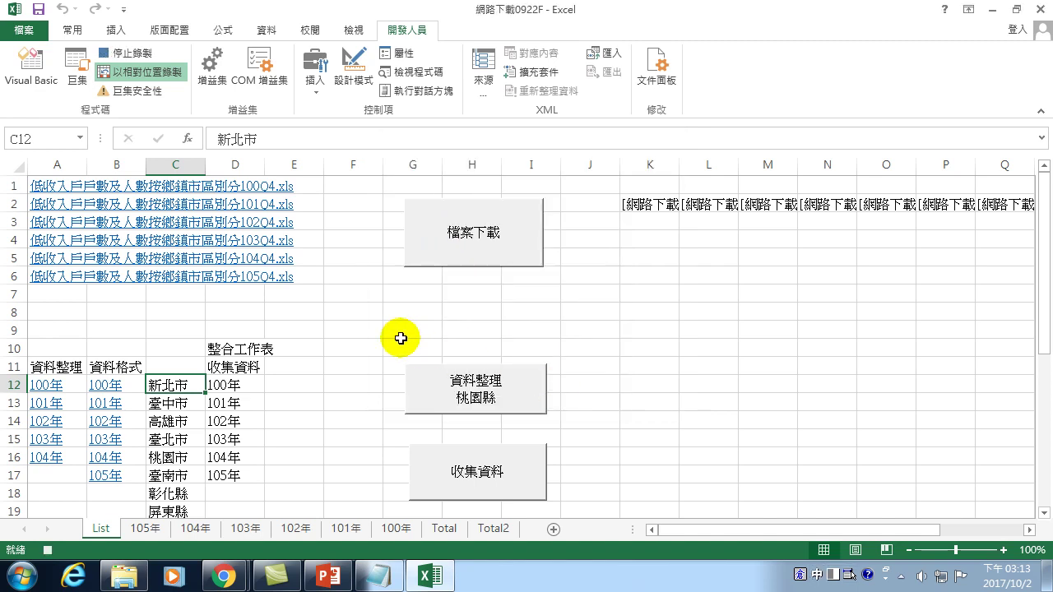
# Select the county names in C12:C33 and copy them
pyautogui.moveTo(173, 383); pyautogui.dragTo(178, 532)
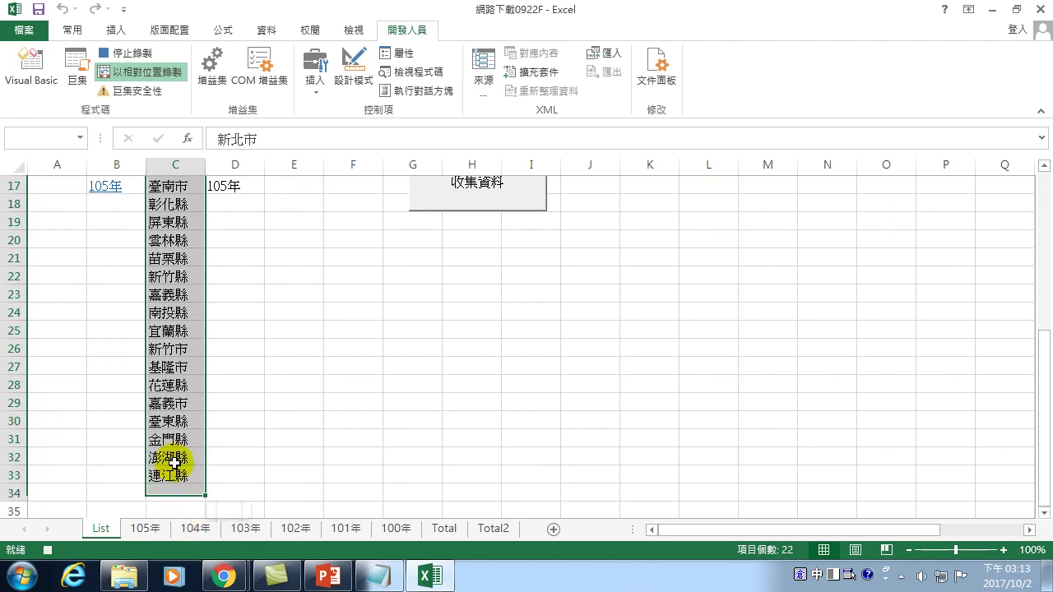
pyautogui.moveTo(178, 531); pyautogui.dragTo(172, 471)
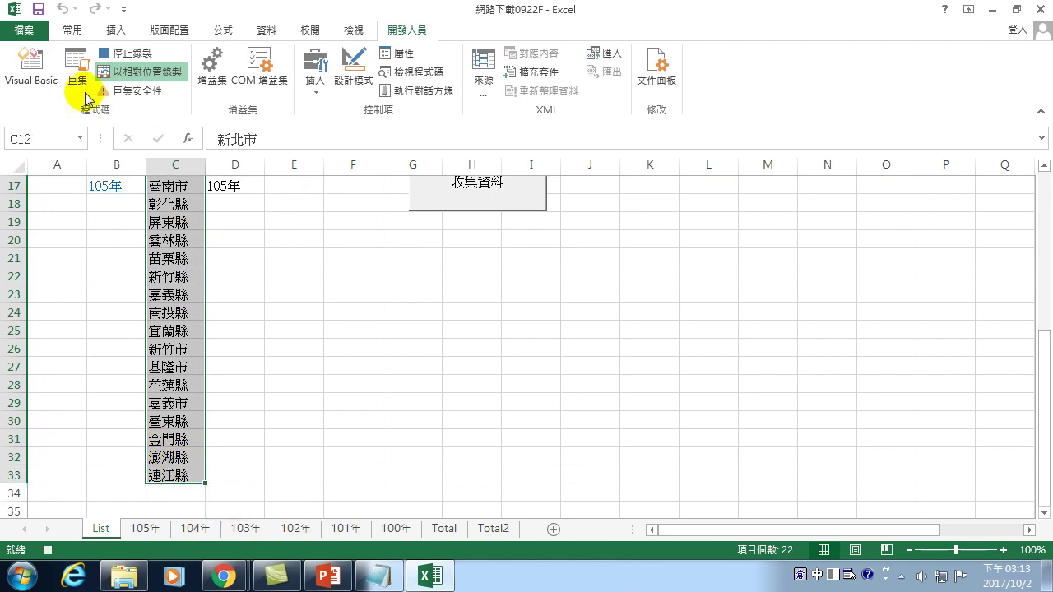
pyautogui.click(69, 31)
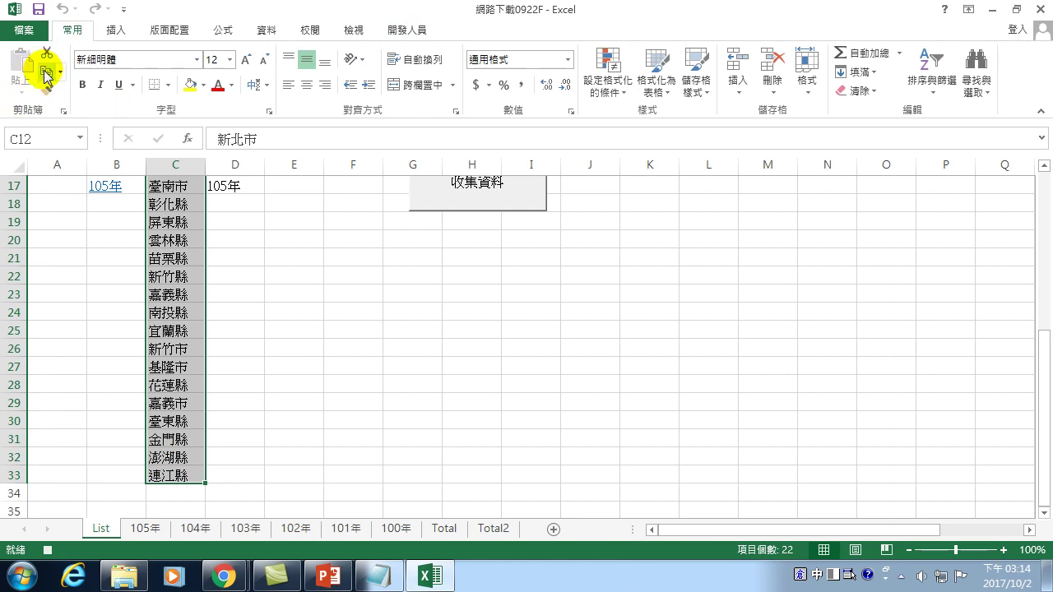
pyautogui.click(43, 70)
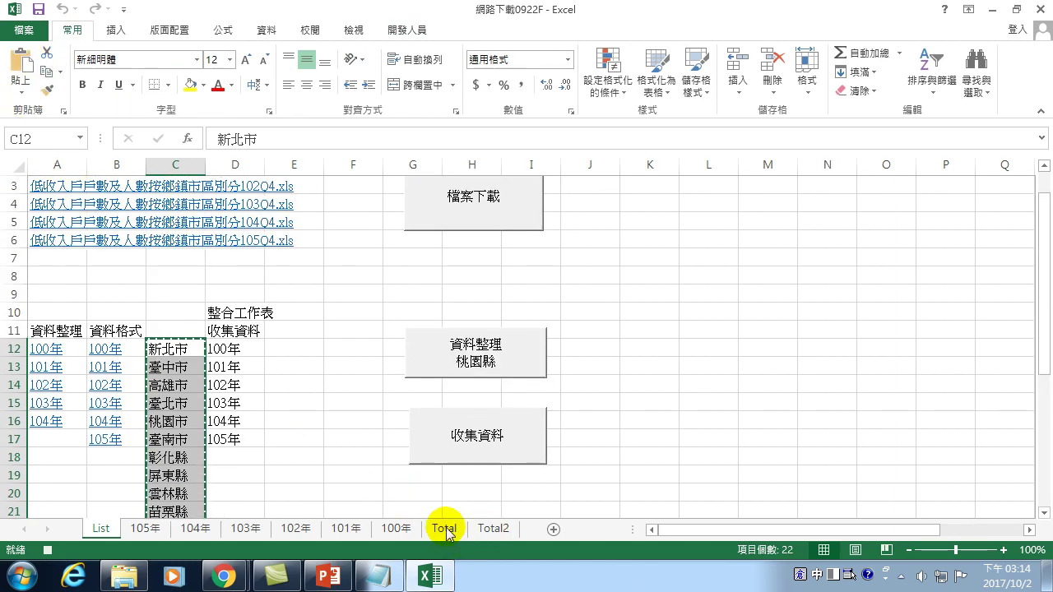
# On the Total sheet, paste the county list beside the 100年 and 101年 rows
pyautogui.click(445, 530)
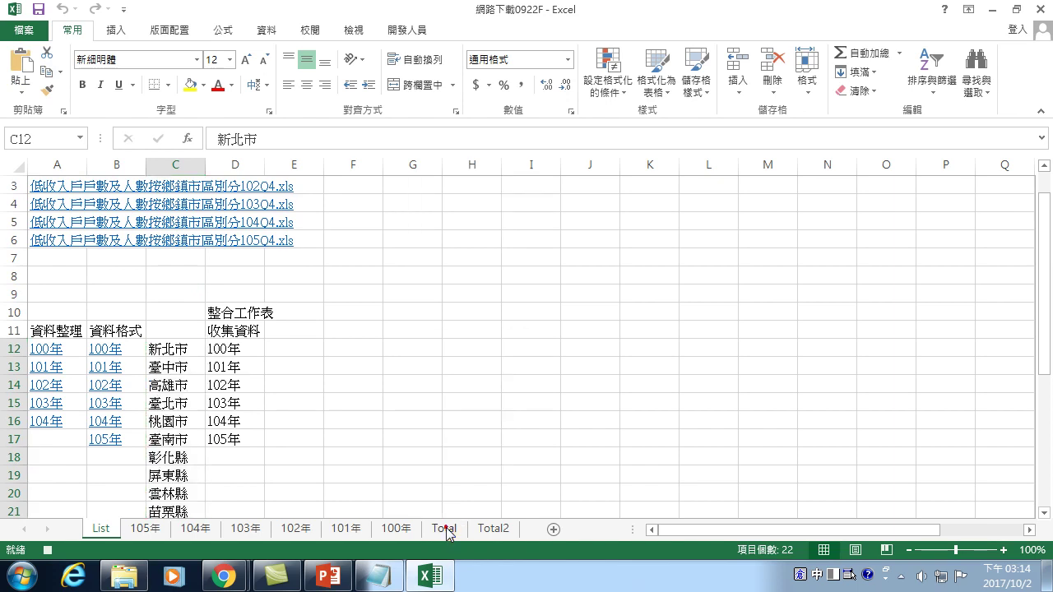
pyautogui.click(23, 64)
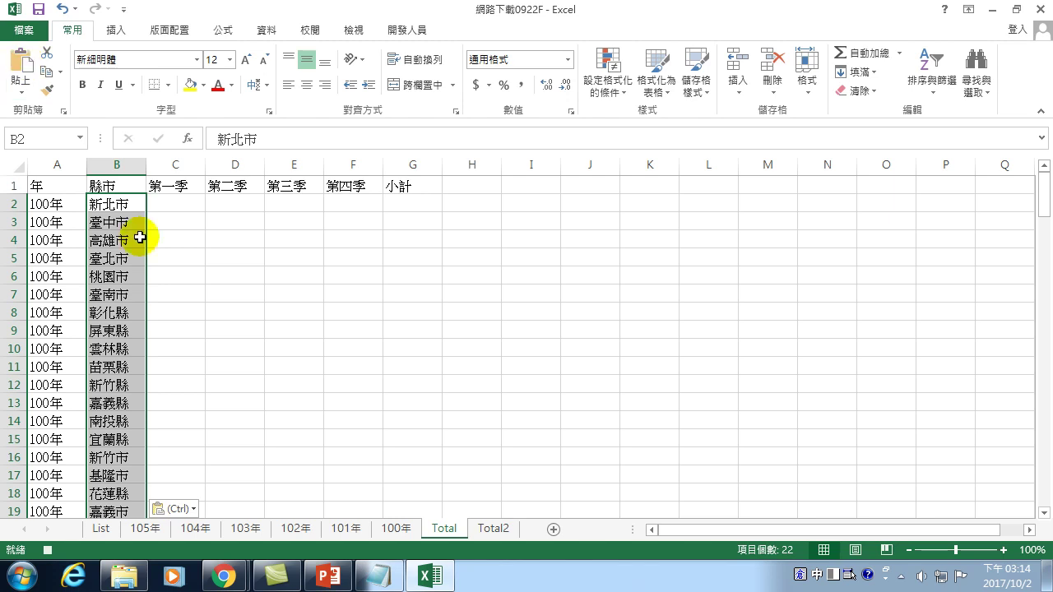
pyautogui.hotkey('ctrl', 'Down')
pyautogui.press('Down')
pyautogui.hotkey('ctrl', 'v')
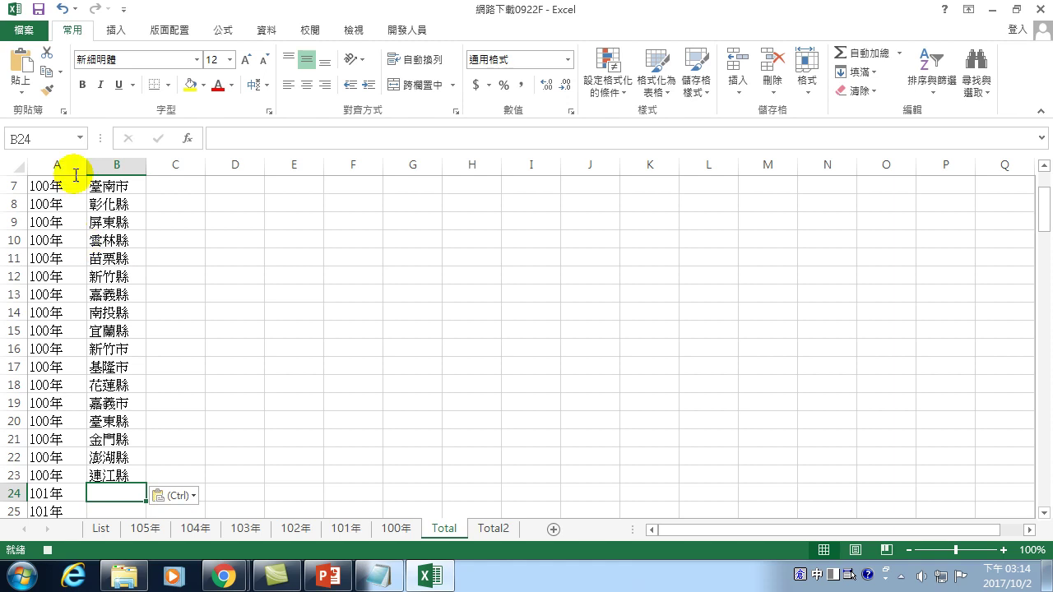
pyautogui.click(23, 64)
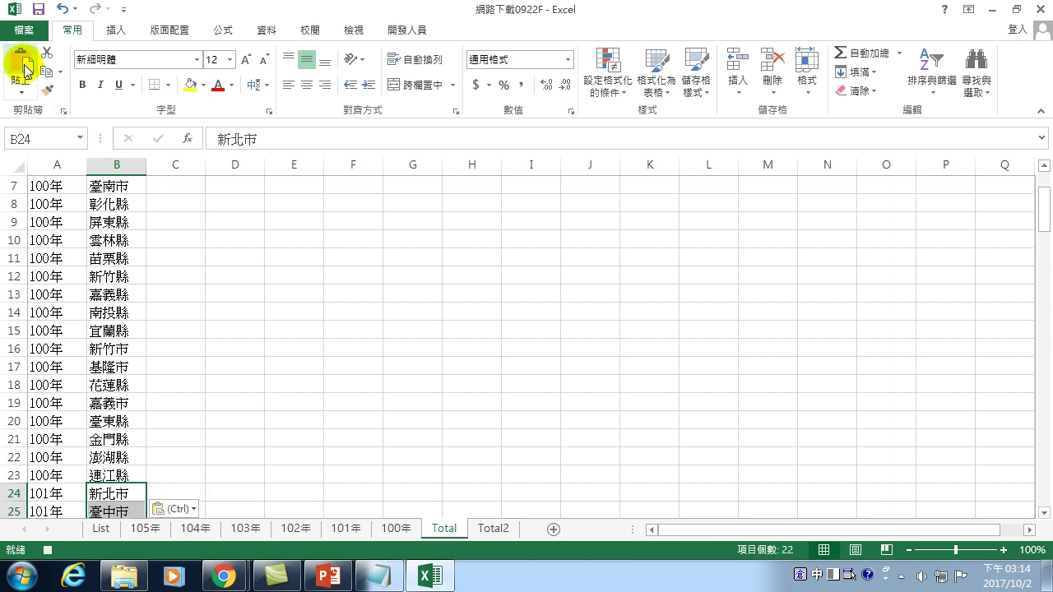
pyautogui.hotkey('ctrl', 'Down')
pyautogui.press('Down')
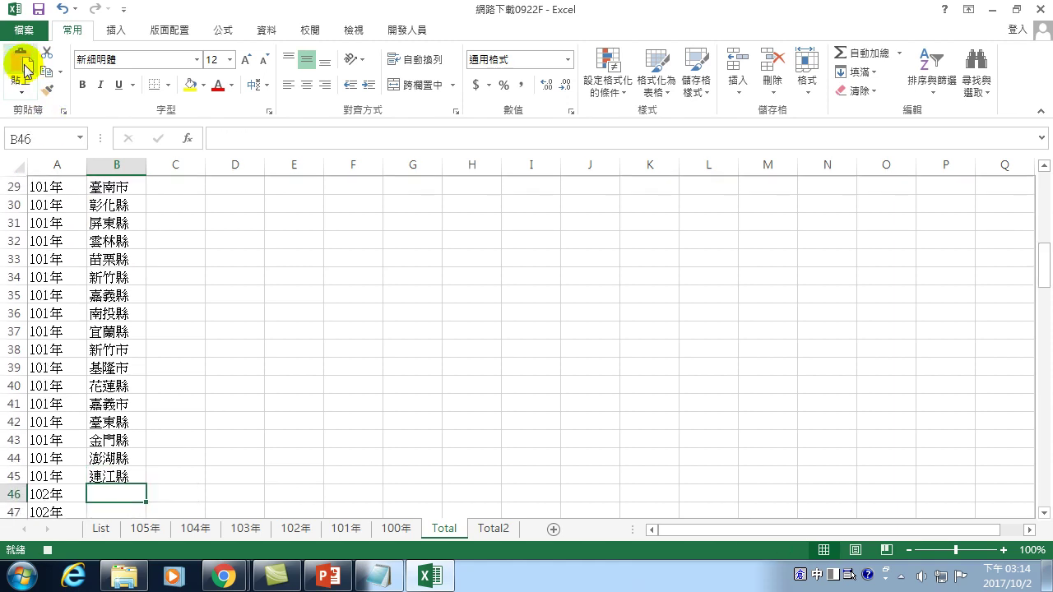
# Paste the county list for 102年 through 105年, ending with 連江縣 in B133
pyautogui.click(24, 59)
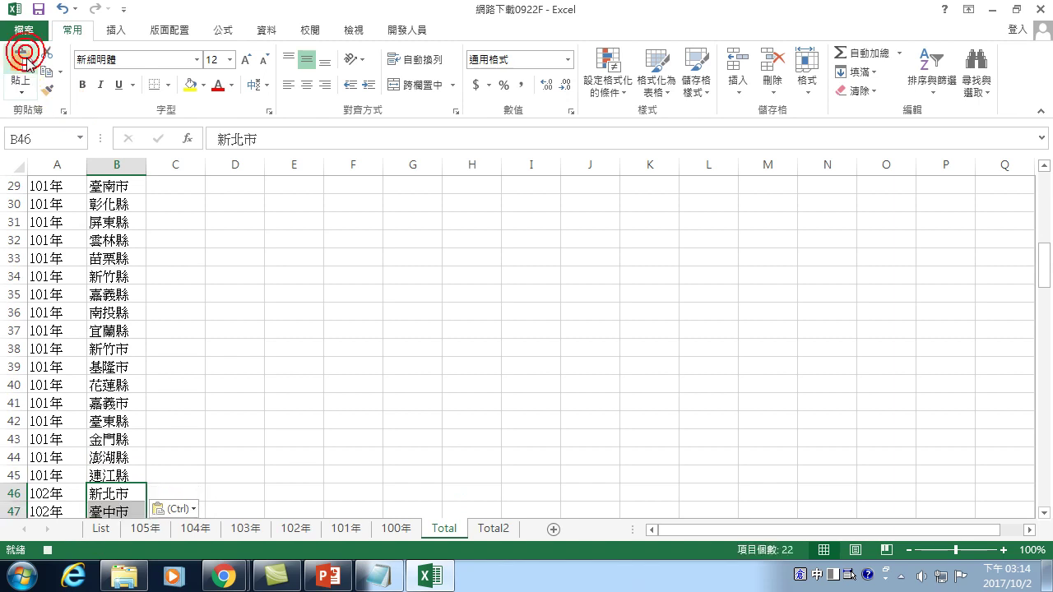
pyautogui.hotkey('ctrl', 'Down')
pyautogui.press('Down')
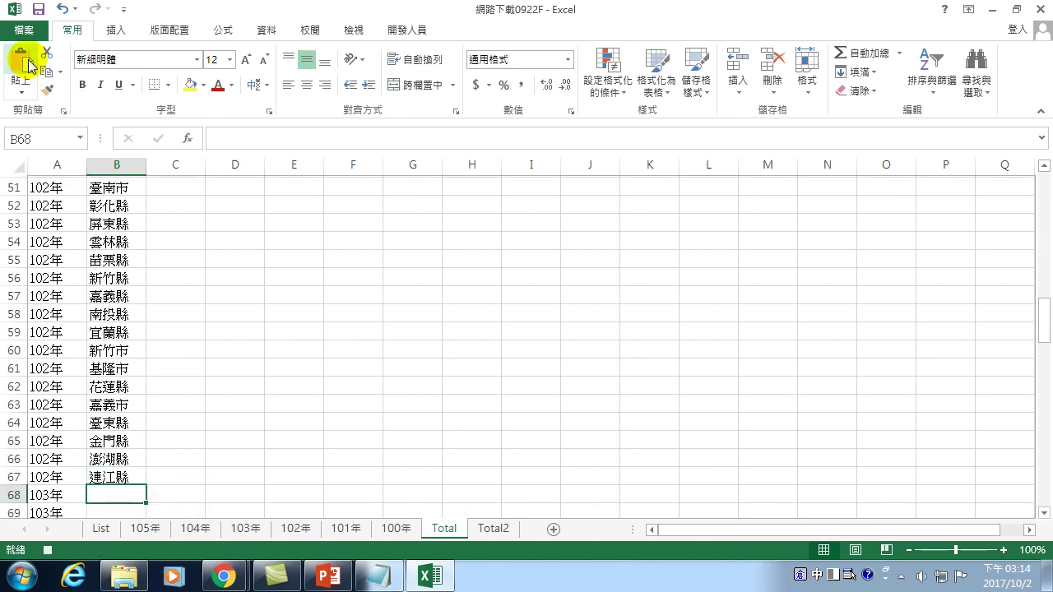
pyautogui.click(29, 62)
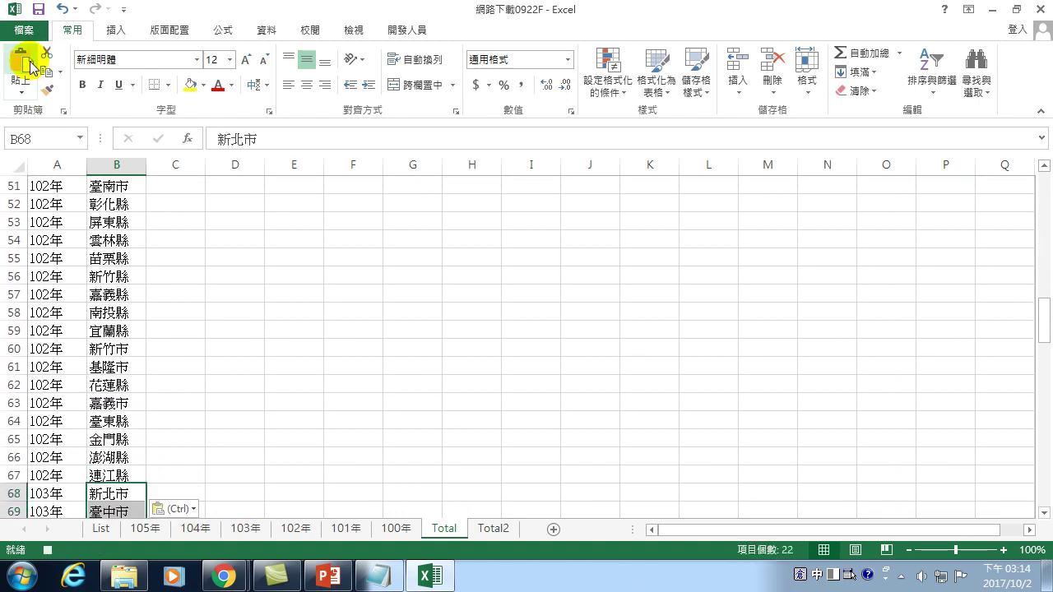
pyautogui.hotkey('ctrl', 'Down')
pyautogui.press('Down')
pyautogui.click(27, 64)
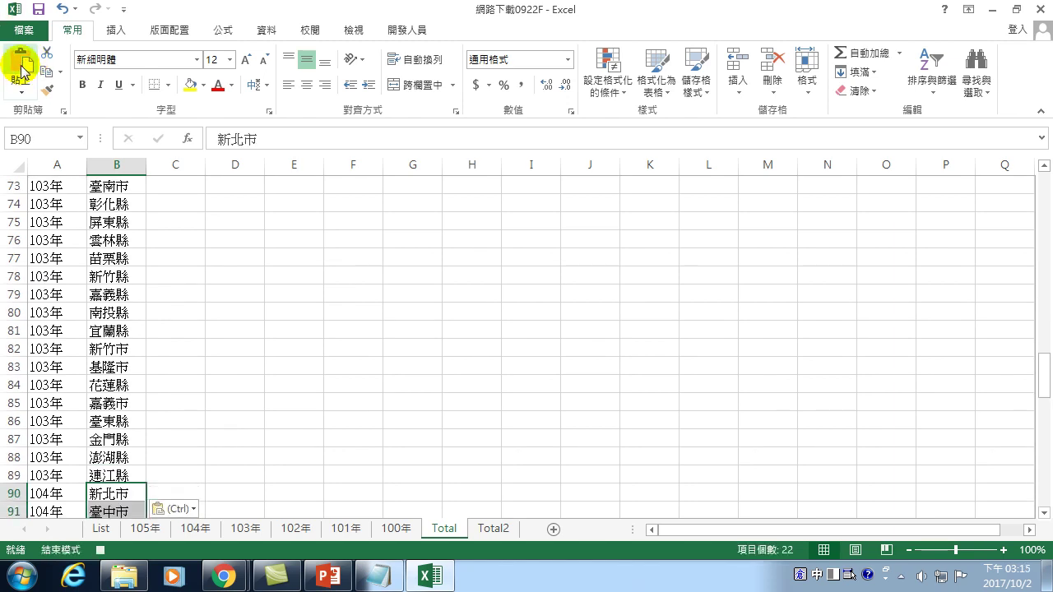
pyautogui.hotkey('ctrl', 'Down')
pyautogui.press('Down')
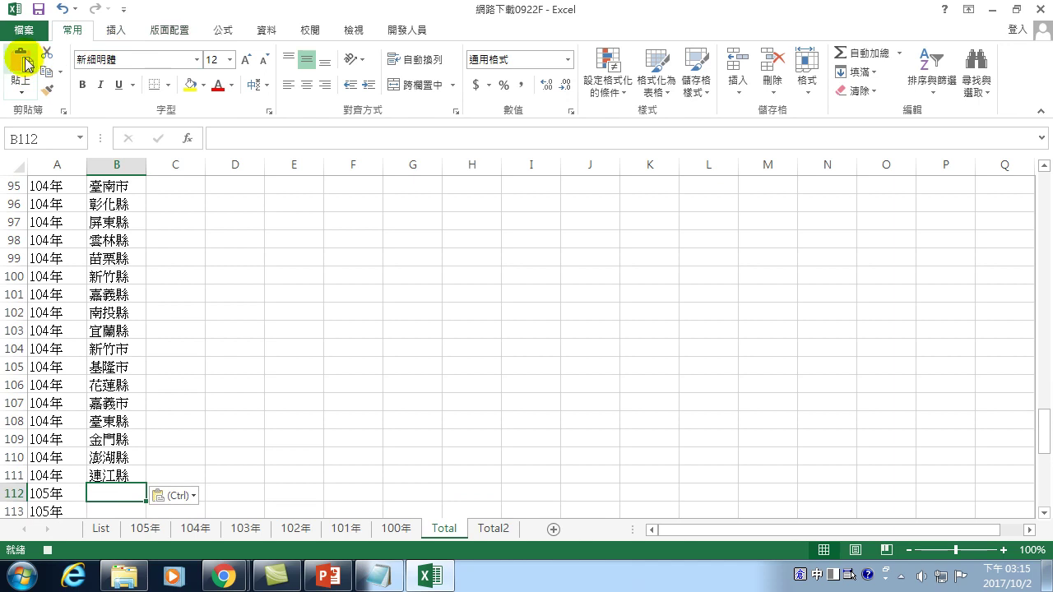
pyautogui.click(25, 66)
pyautogui.press('End')
pyautogui.press('Down')
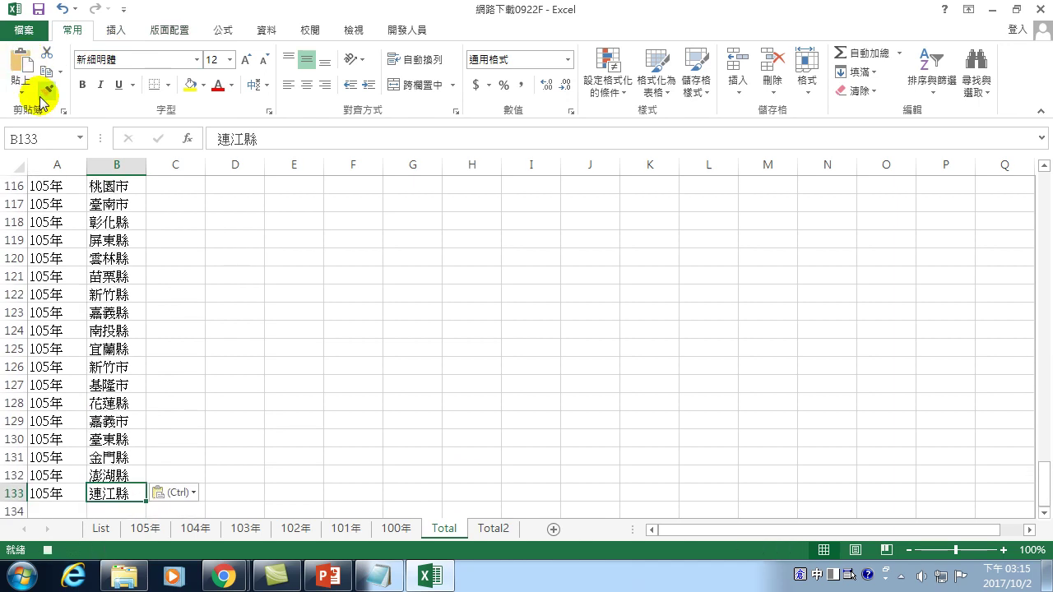
pyautogui.press('Down')
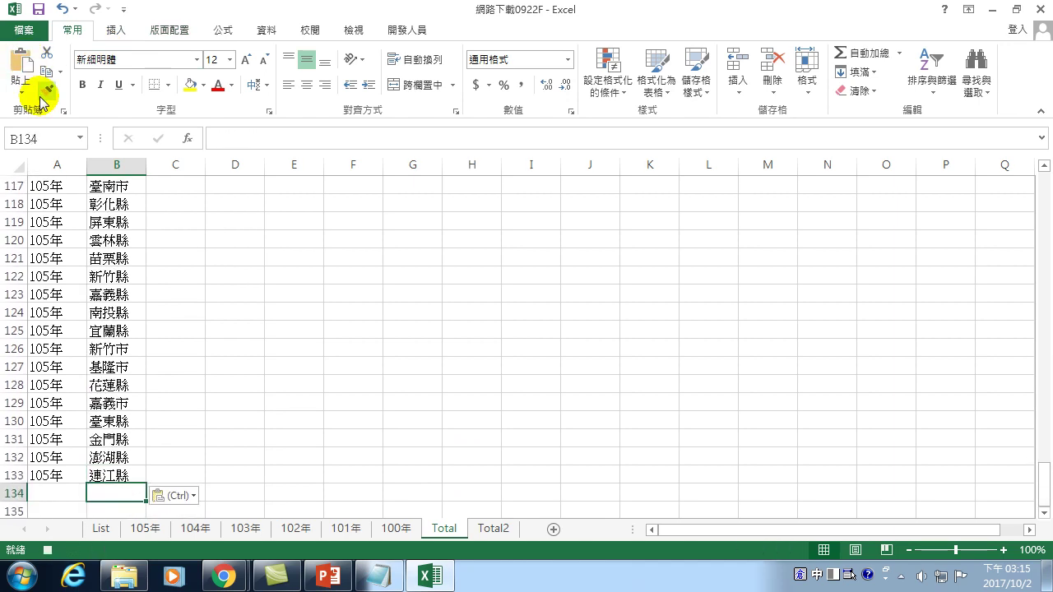
# Stop recording and open the 縣市複製2 macro's code in the VBA editor
pyautogui.click(401, 33)
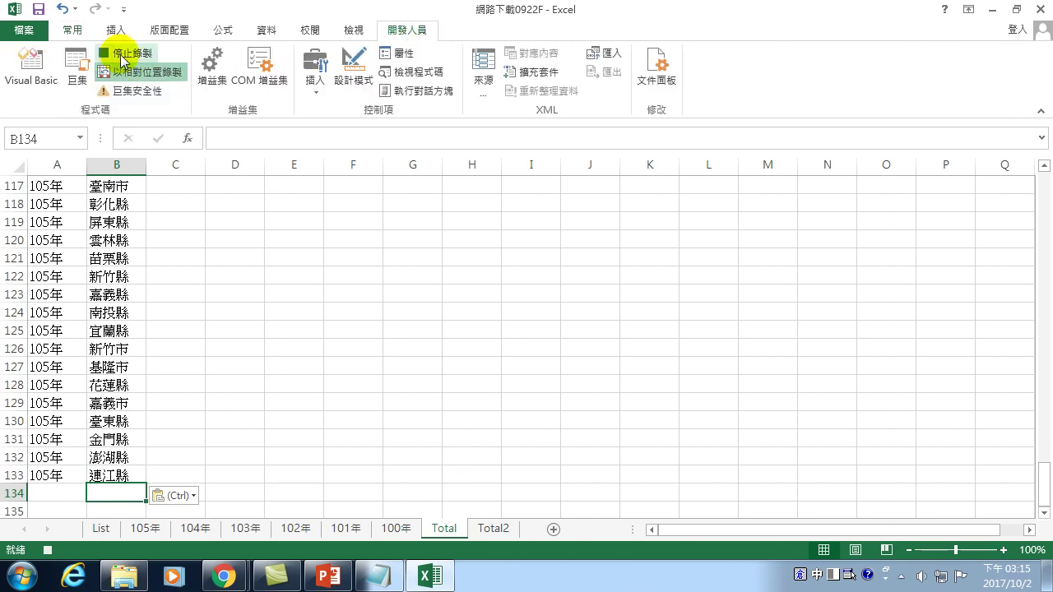
pyautogui.click(76, 70)
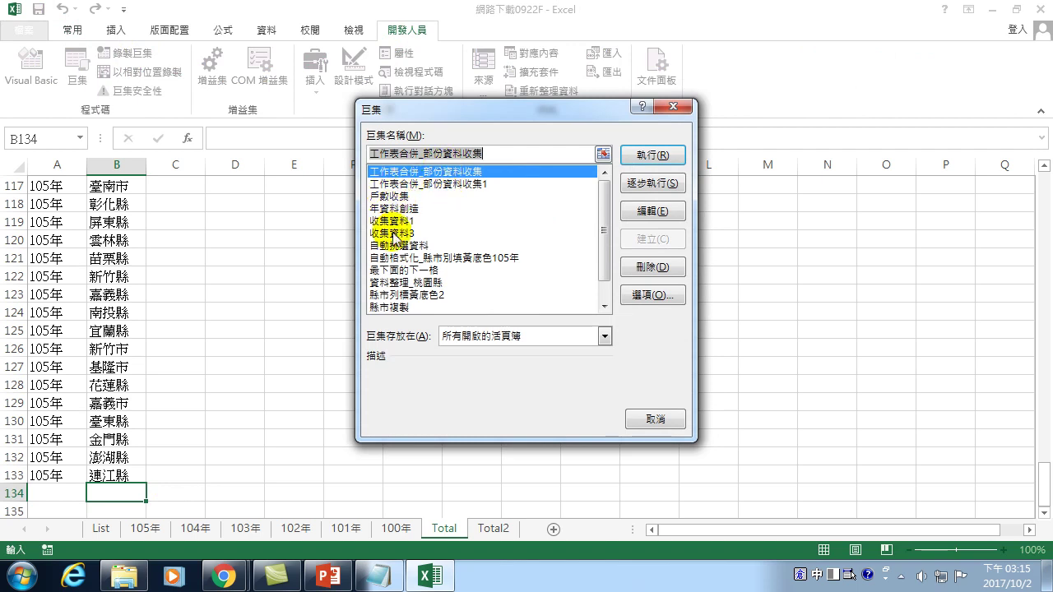
pyautogui.click(380, 209)
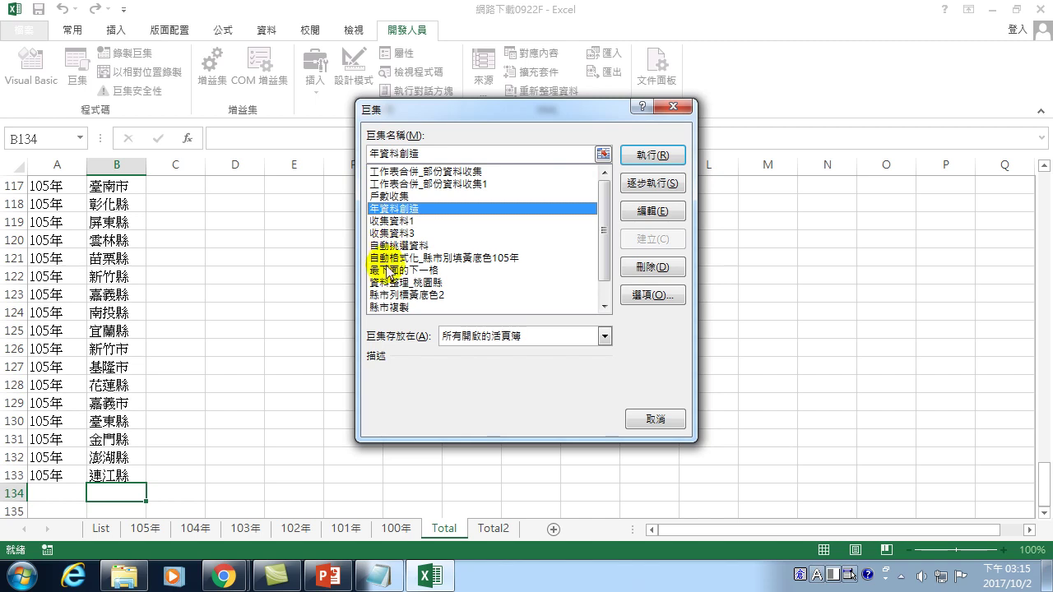
pyautogui.click(393, 307)
pyautogui.scroll(-1, 393, 306)
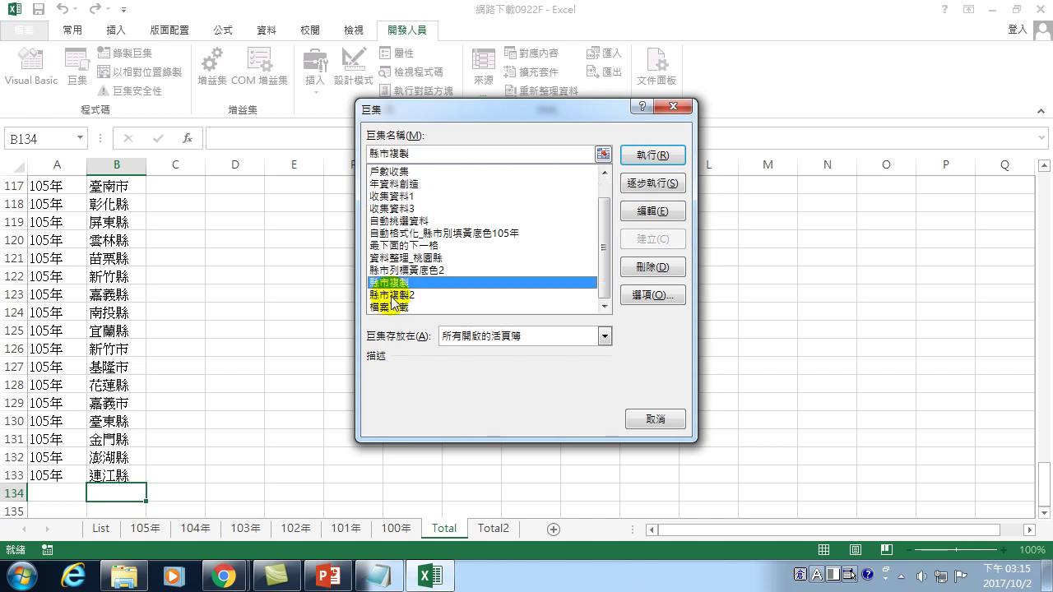
pyautogui.click(391, 294)
pyautogui.click(645, 211)
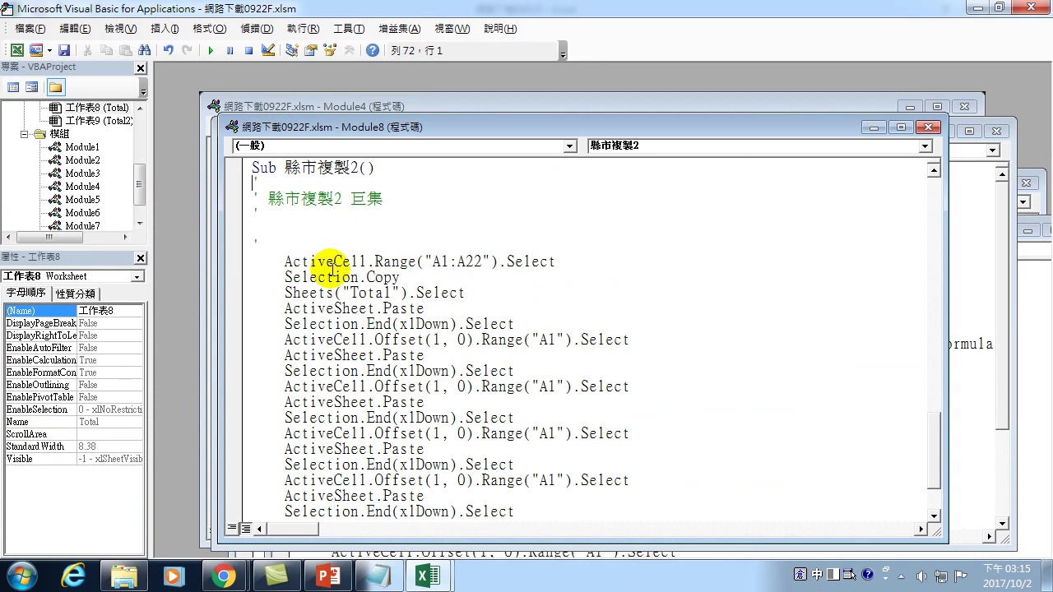
# Highlight the copy, switch-to-Total, and repeated paste-and-move-down lines in Module8
pyautogui.moveTo(239, 261); pyautogui.dragTo(238, 277)
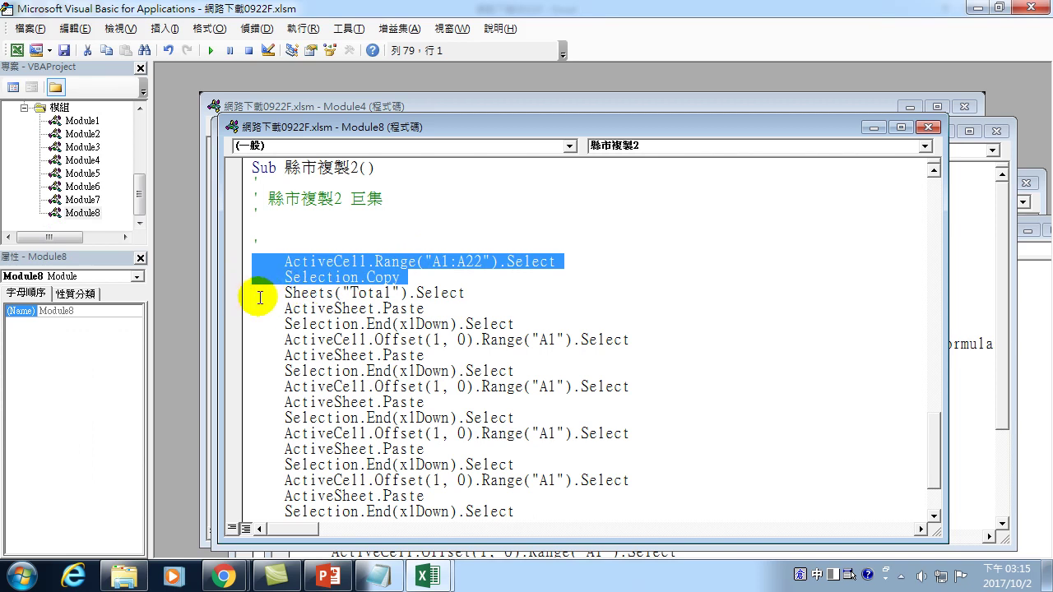
pyautogui.moveTo(251, 294); pyautogui.dragTo(634, 340)
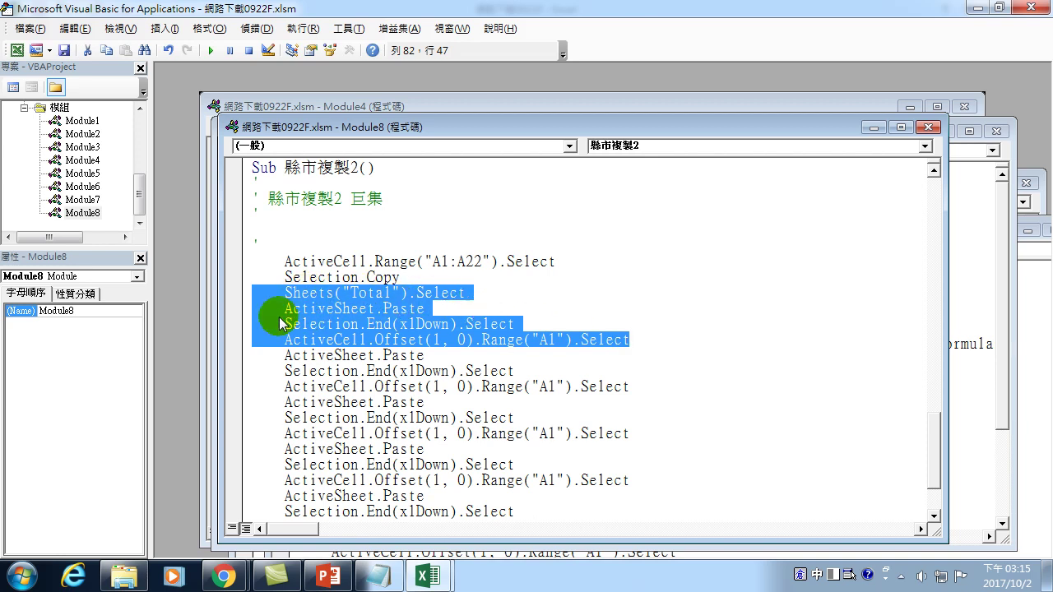
pyautogui.click(259, 367)
pyautogui.moveTo(251, 308); pyautogui.dragTo(647, 343)
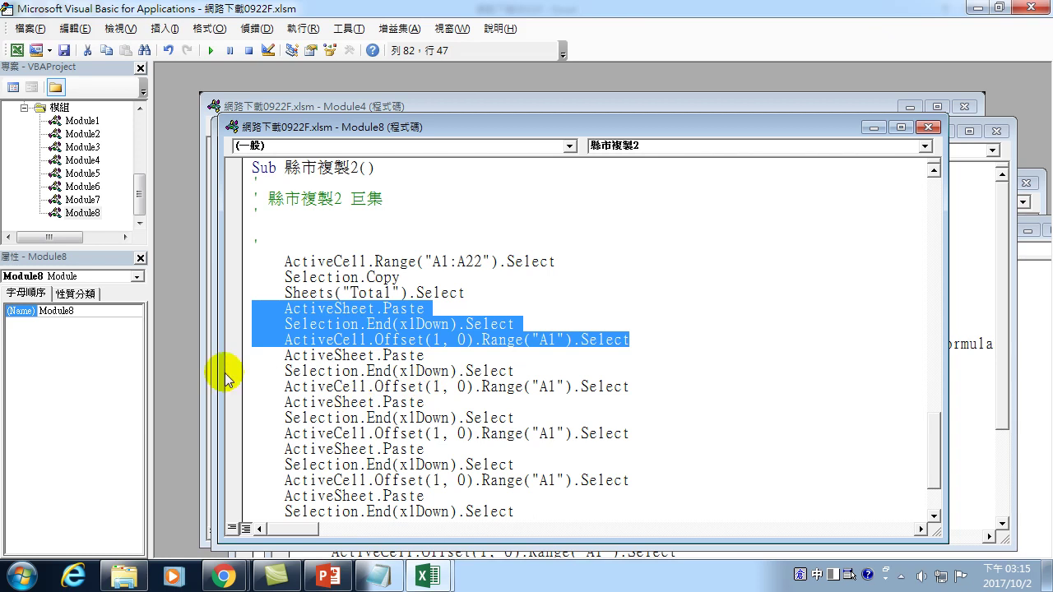
pyautogui.moveTo(251, 402); pyautogui.dragTo(638, 429)
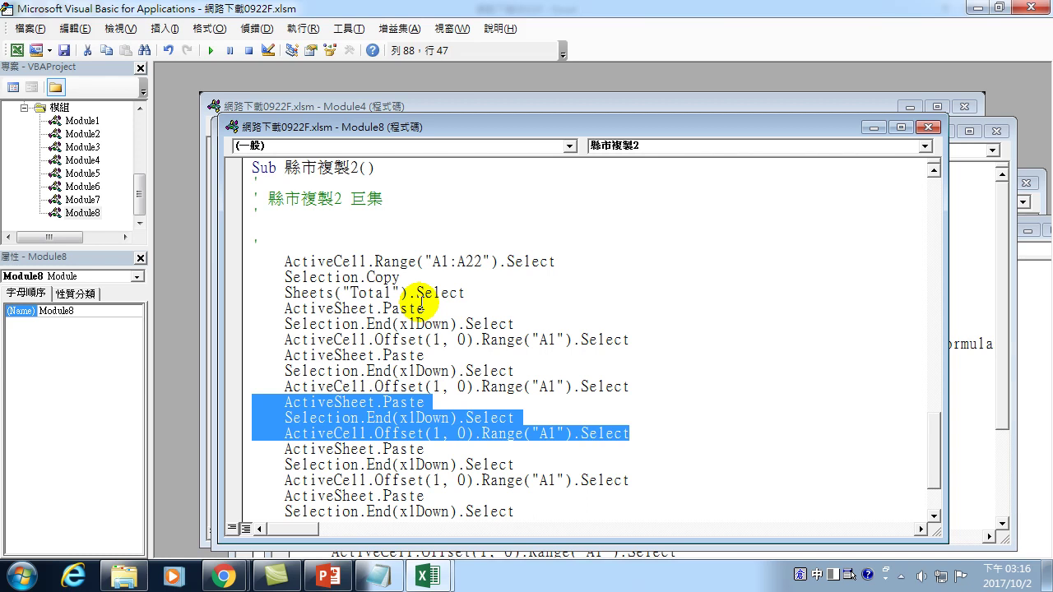
# Scroll through the rest of the code, then close the VBA editor back to Total
pyautogui.scroll(-2, 380, 430)
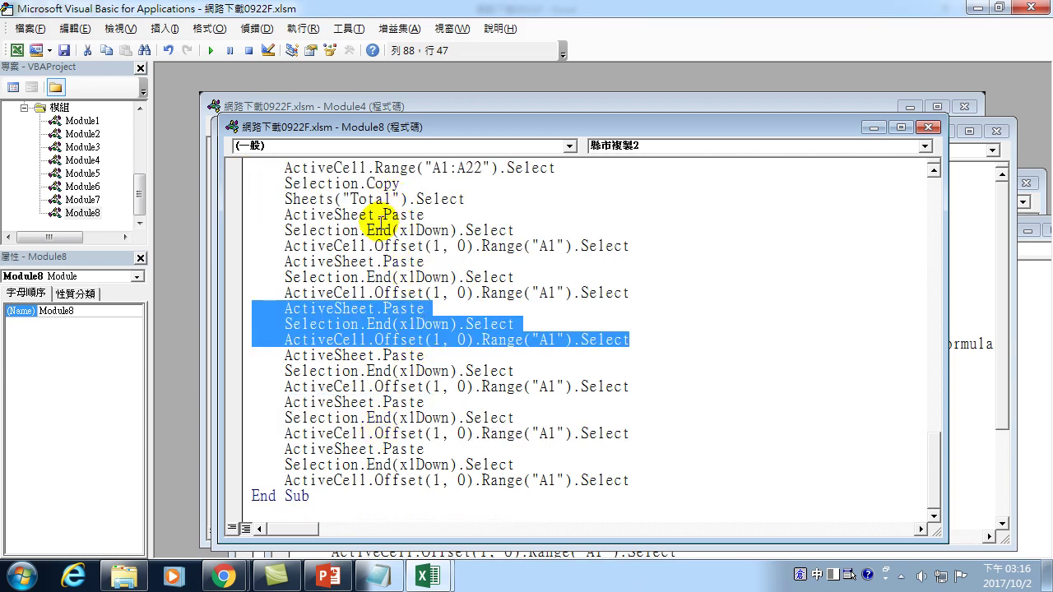
pyautogui.scroll(2, 399, 210)
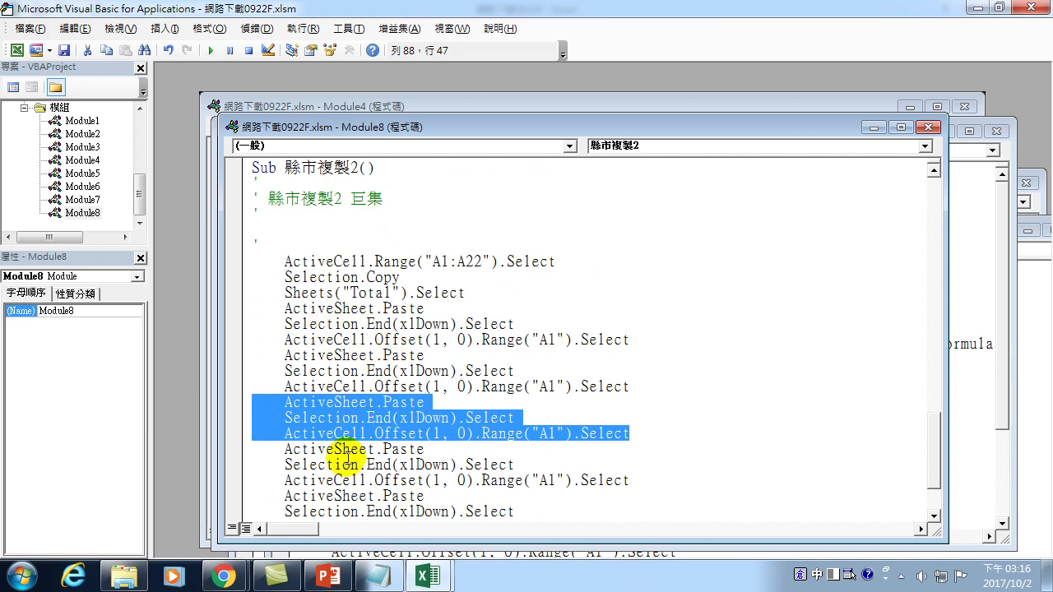
pyautogui.scroll(-2, 362, 419)
pyautogui.scroll(3, 354, 420)
pyautogui.scroll(2, 348, 419)
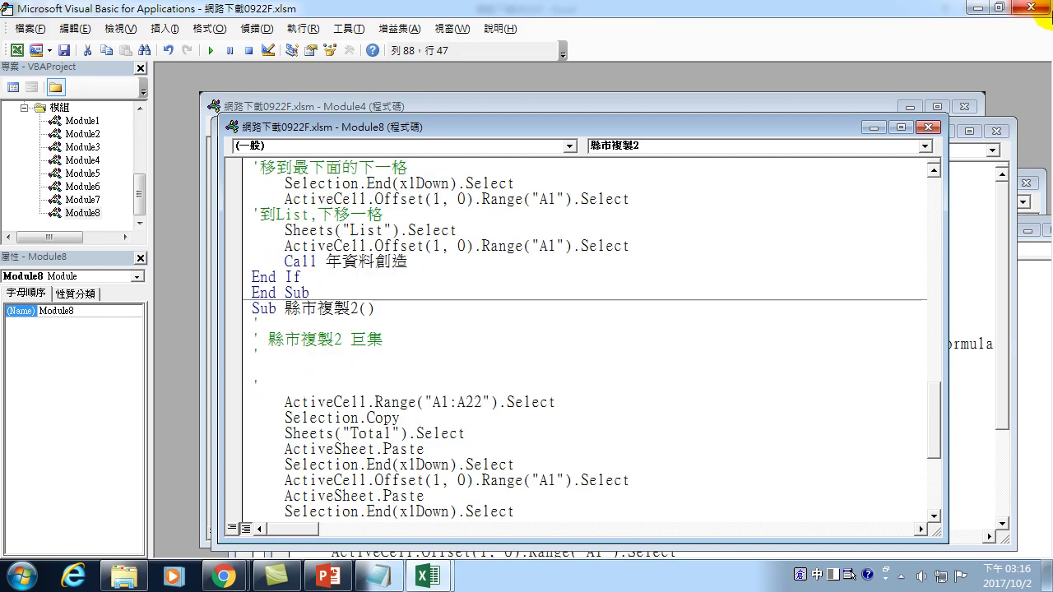
pyautogui.click(1041, 9)
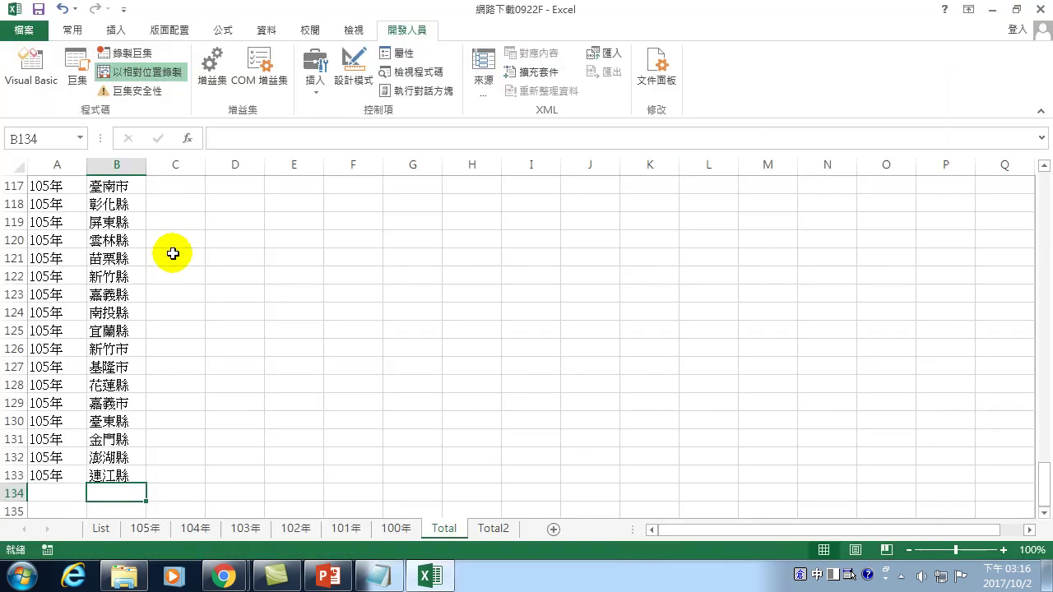